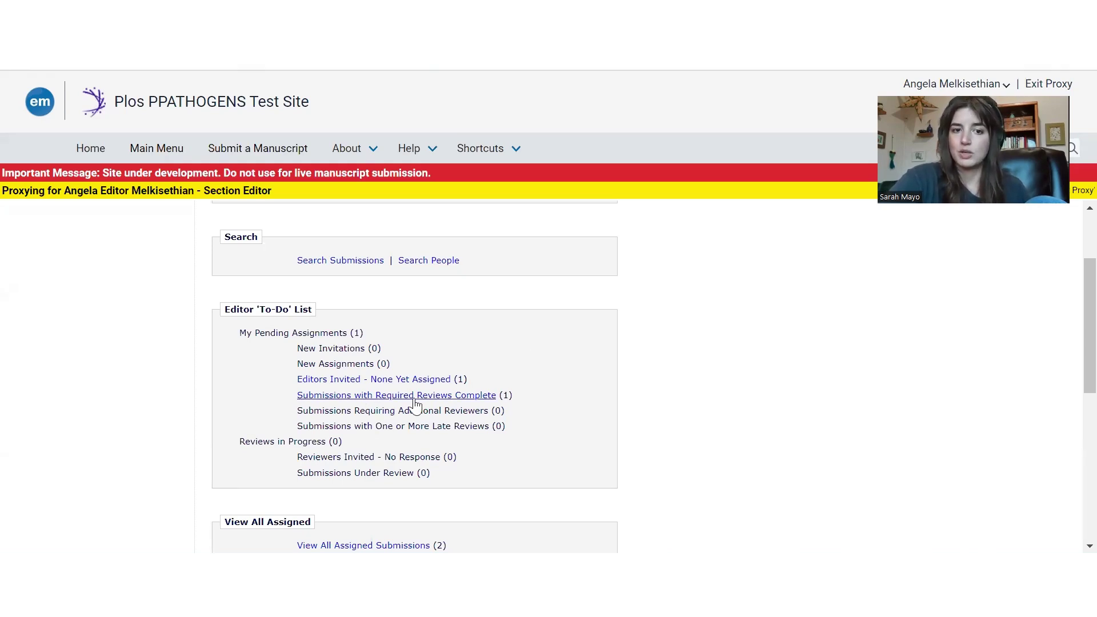
Open the reviews and comments for the "Test Run-Through" manuscript from the submissions with required reviews complete
click(448, 397)
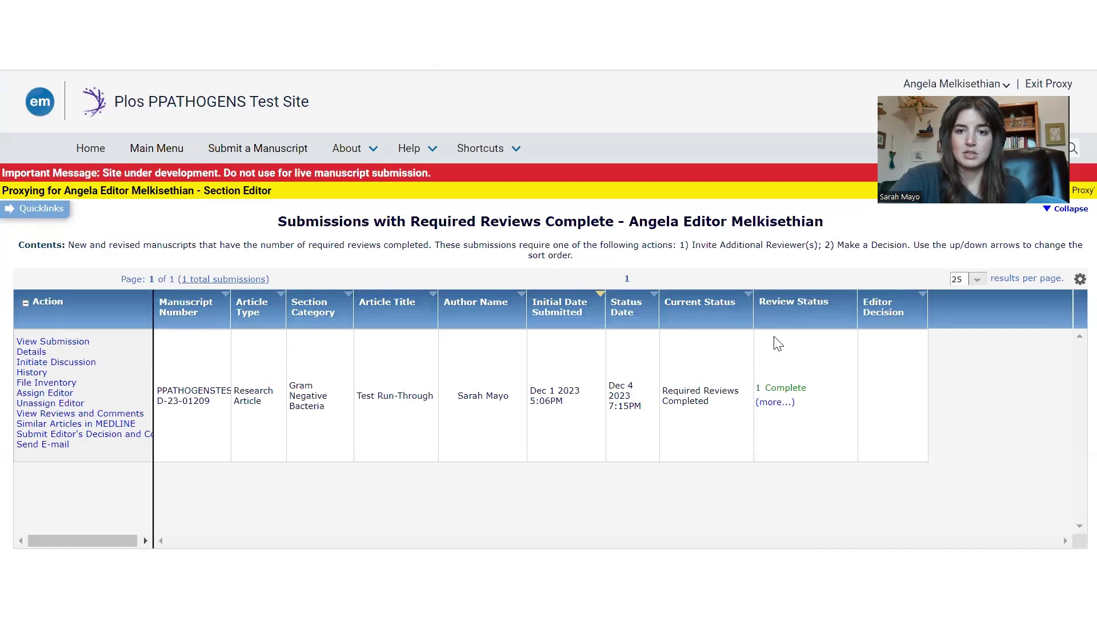
mouse_move(769, 388)
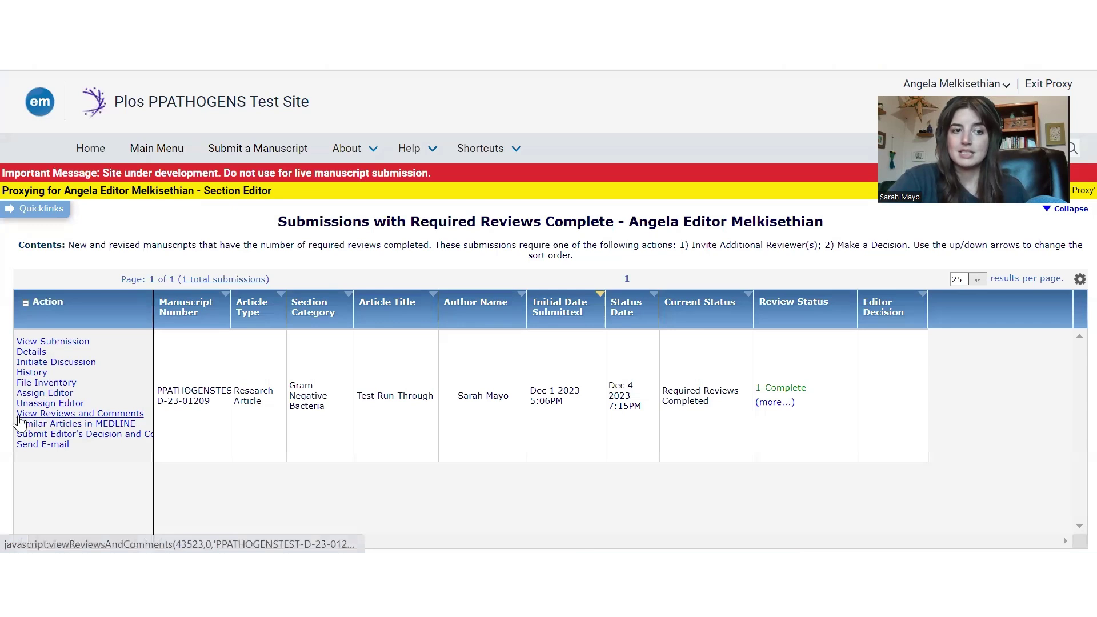
click(102, 412)
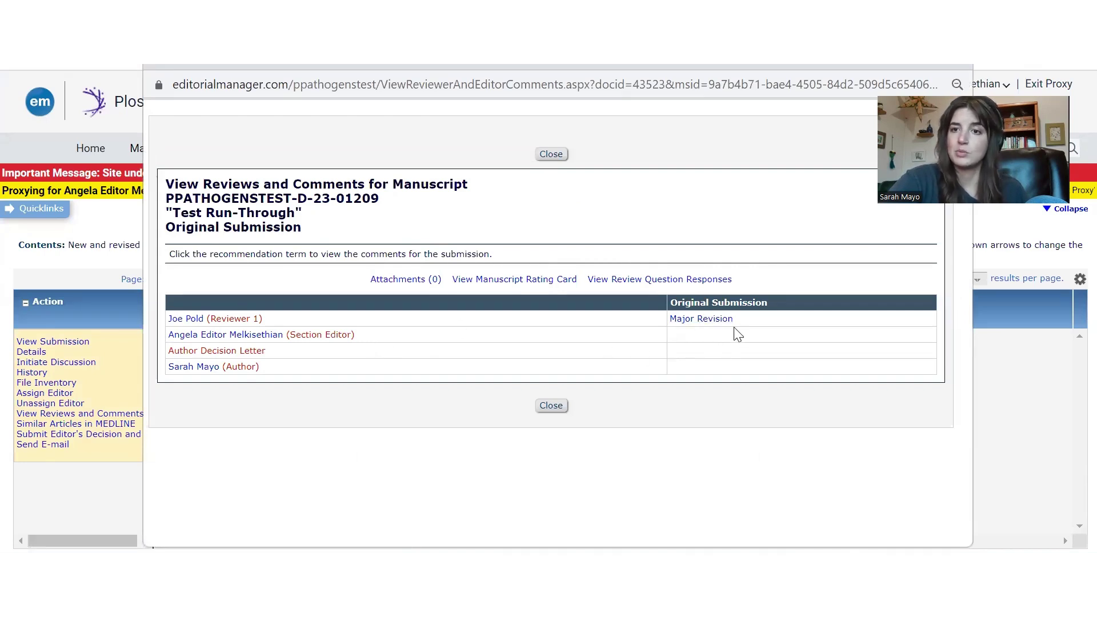
Examine Reviewer 1's Major Revision review, from the Part I summary through the additional questions, and close the reviews
click(709, 320)
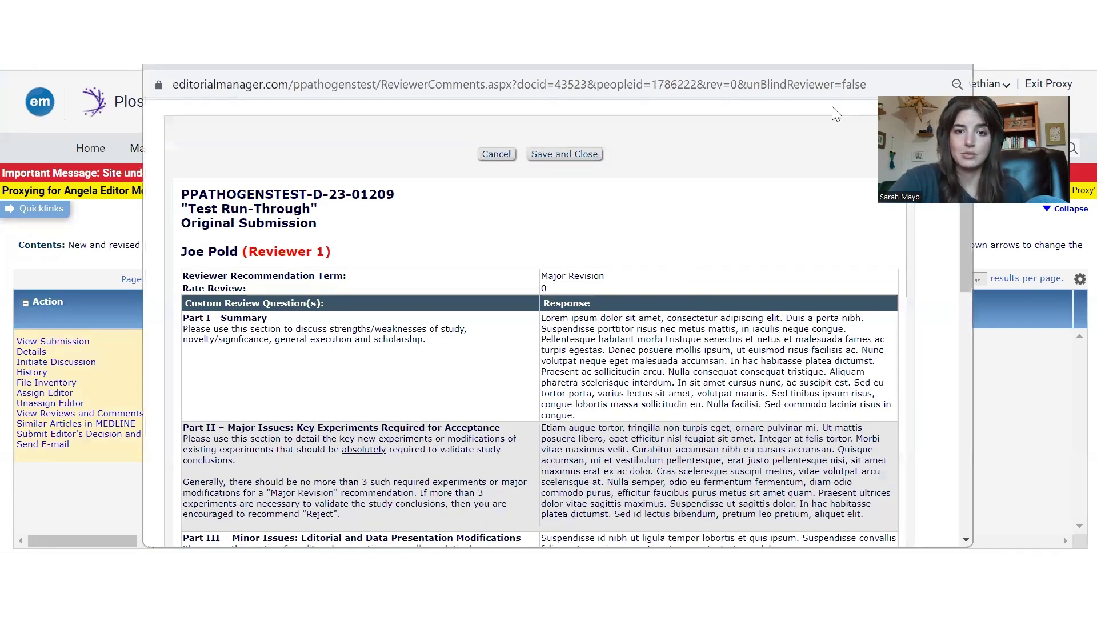
scroll(705, 335, down, 1)
scroll(457, 226, down, 1)
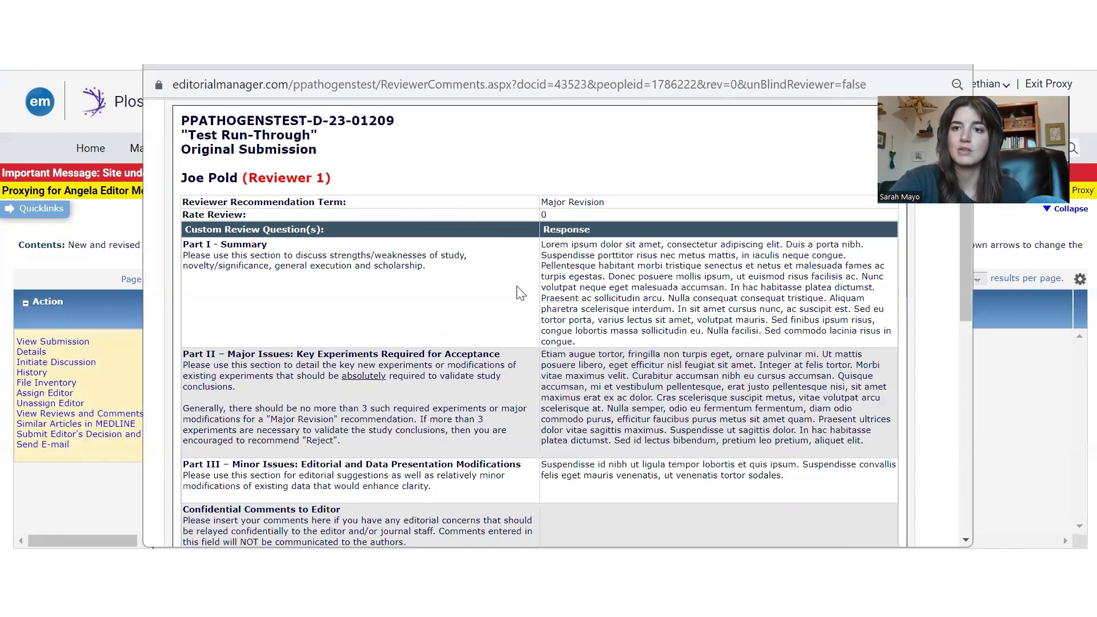
scroll(507, 290, down, 1)
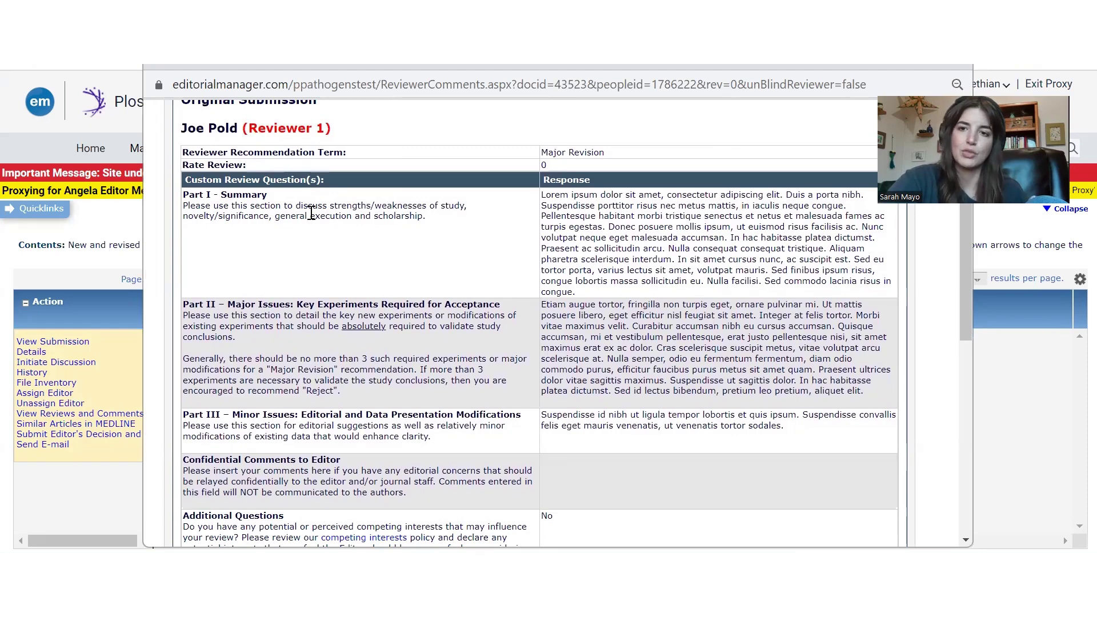
scroll(310, 213, down, 1)
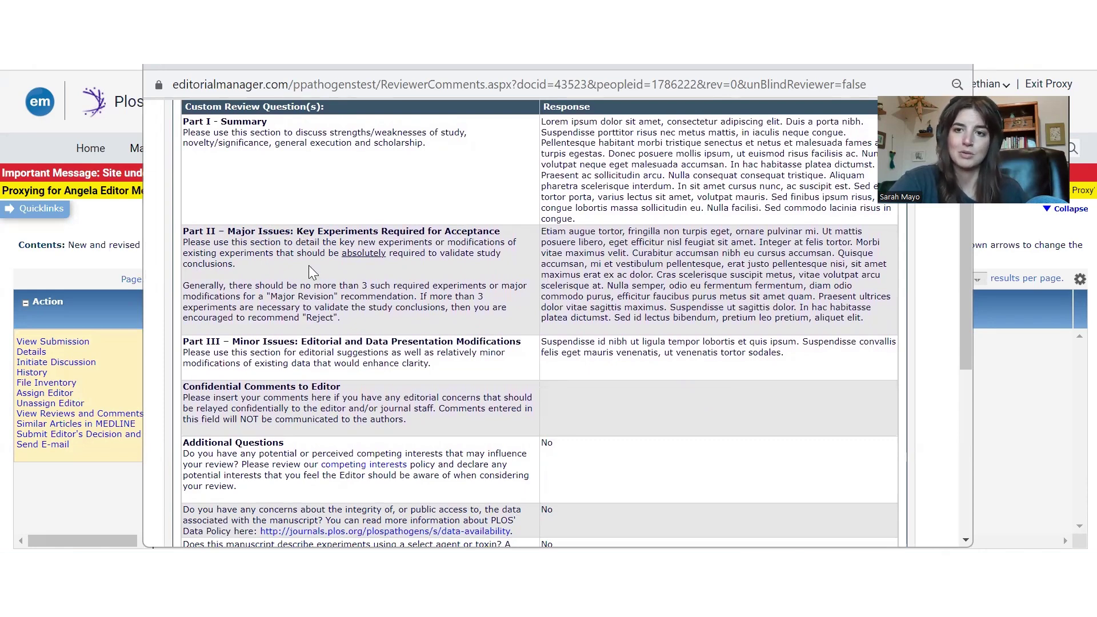
scroll(308, 266, down, 1)
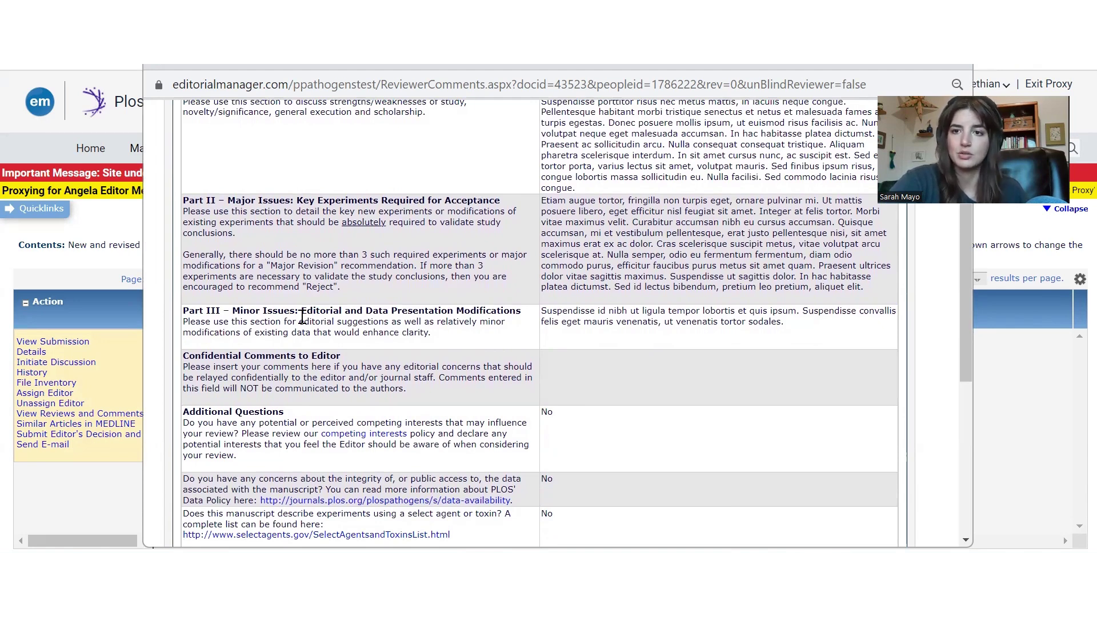
scroll(346, 330, down, 1)
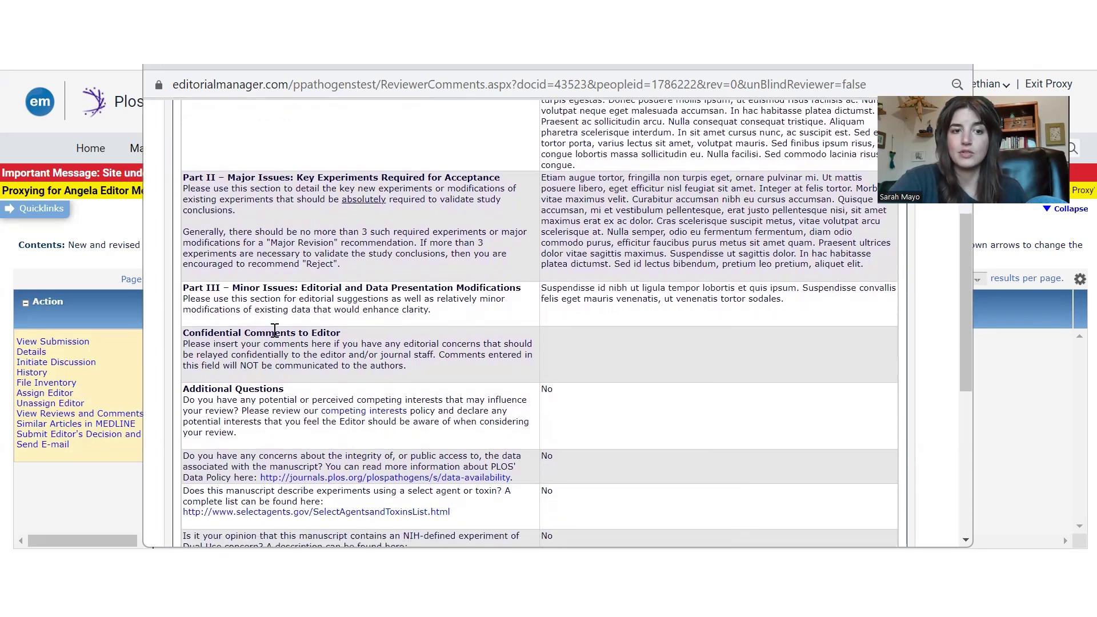
scroll(447, 340, down, 1)
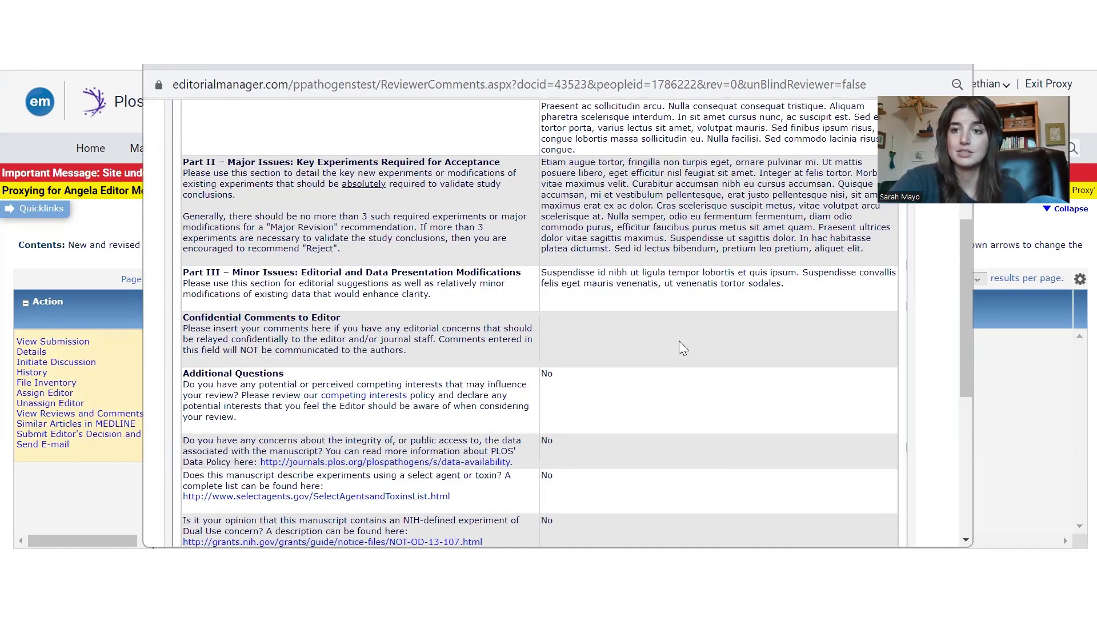
scroll(673, 344, down, 2)
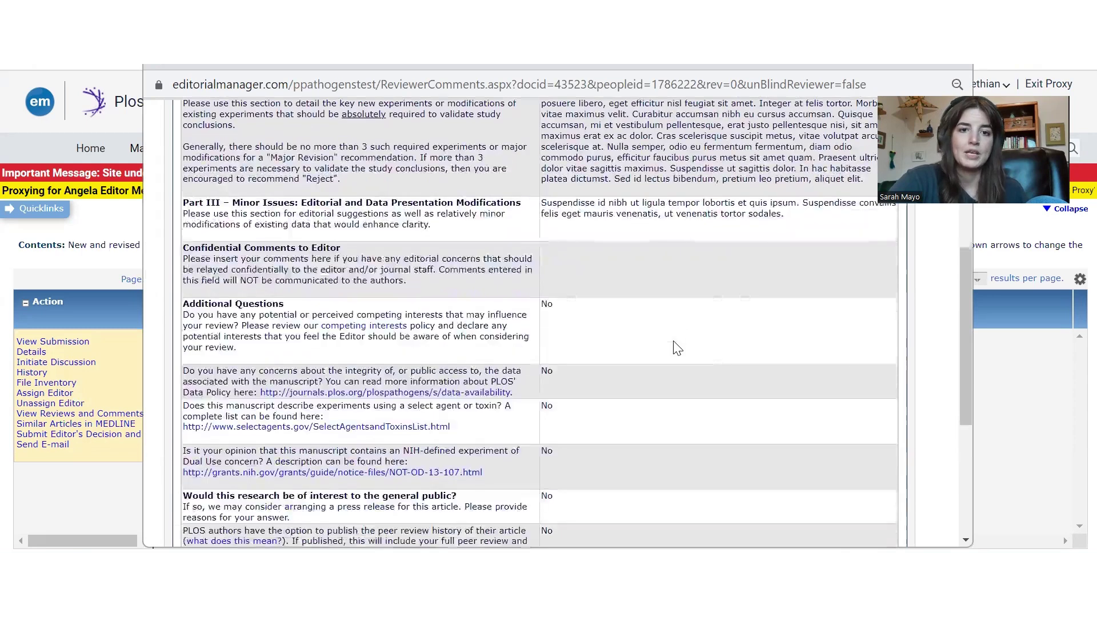
scroll(365, 259, down, 1)
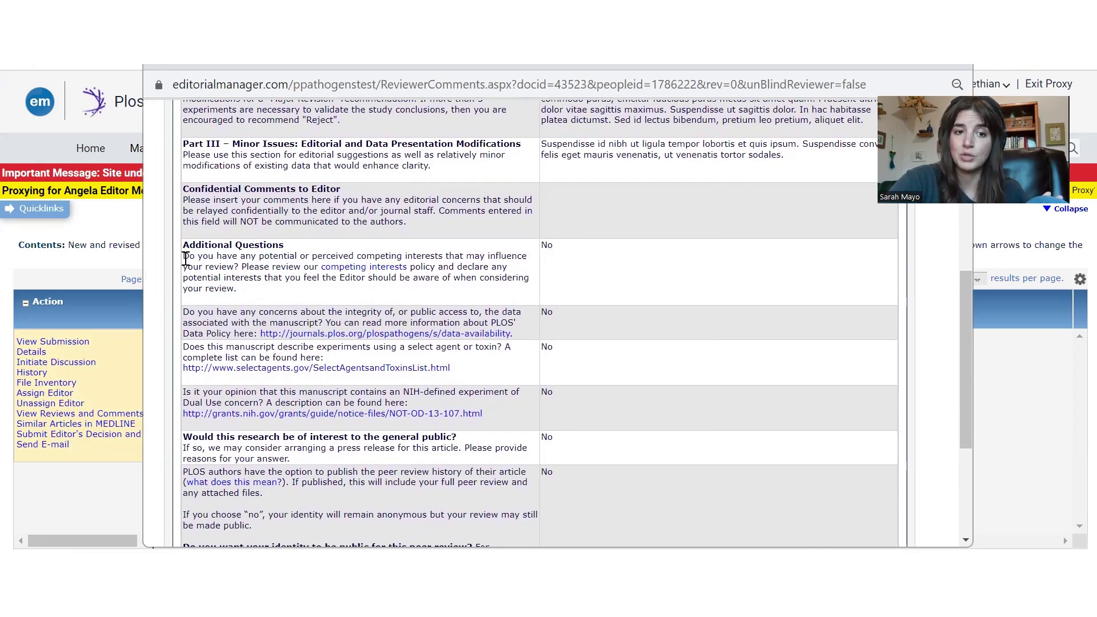
scroll(657, 394, down, 2)
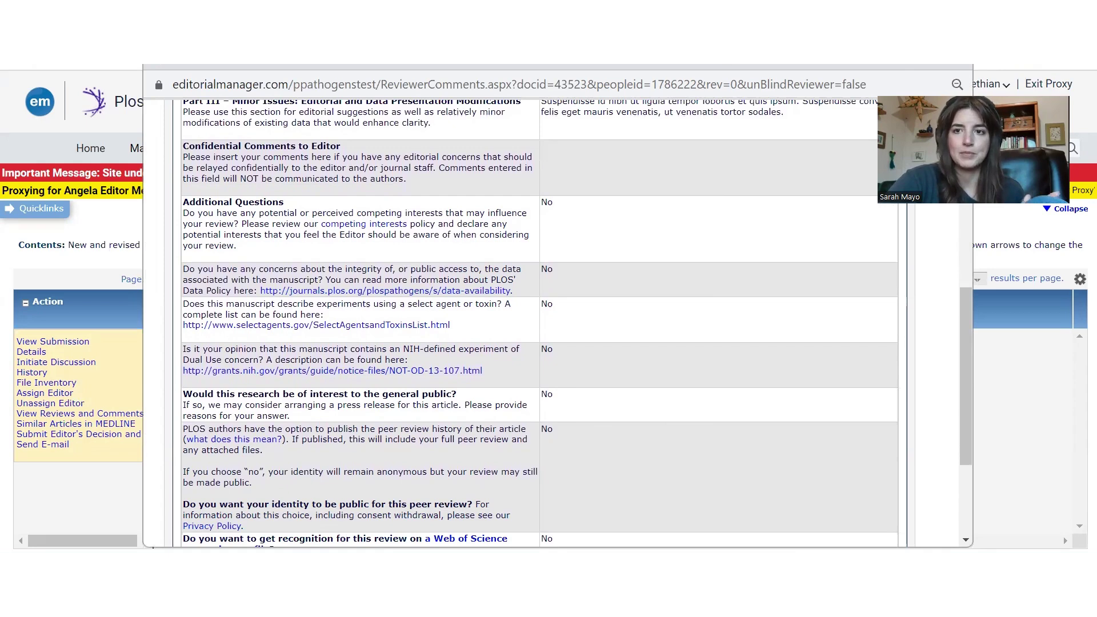
click(956, 59)
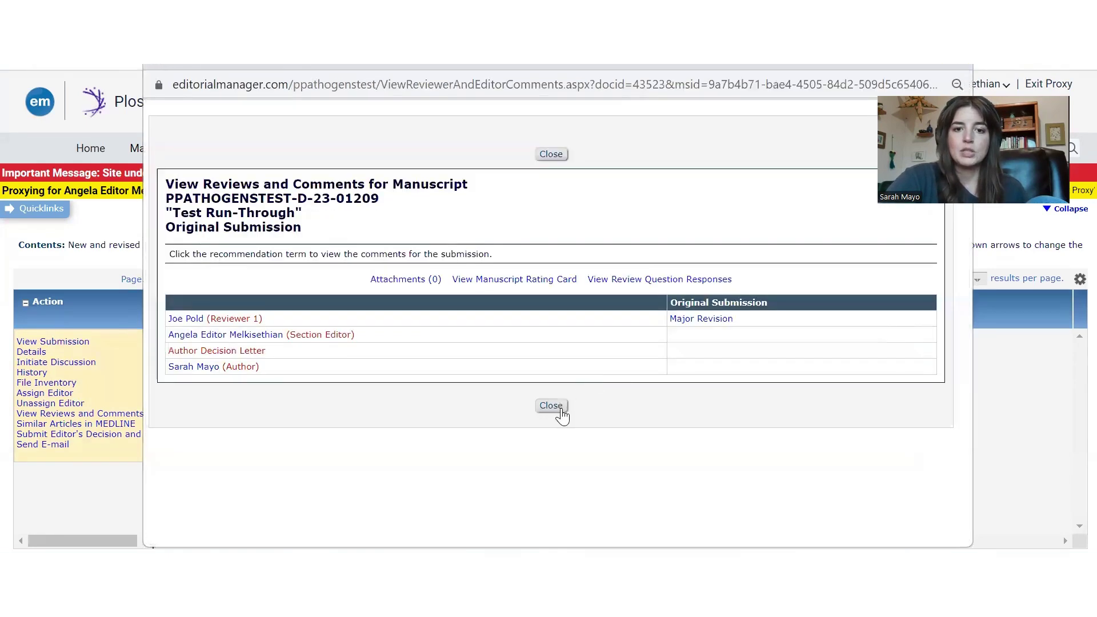
click(559, 408)
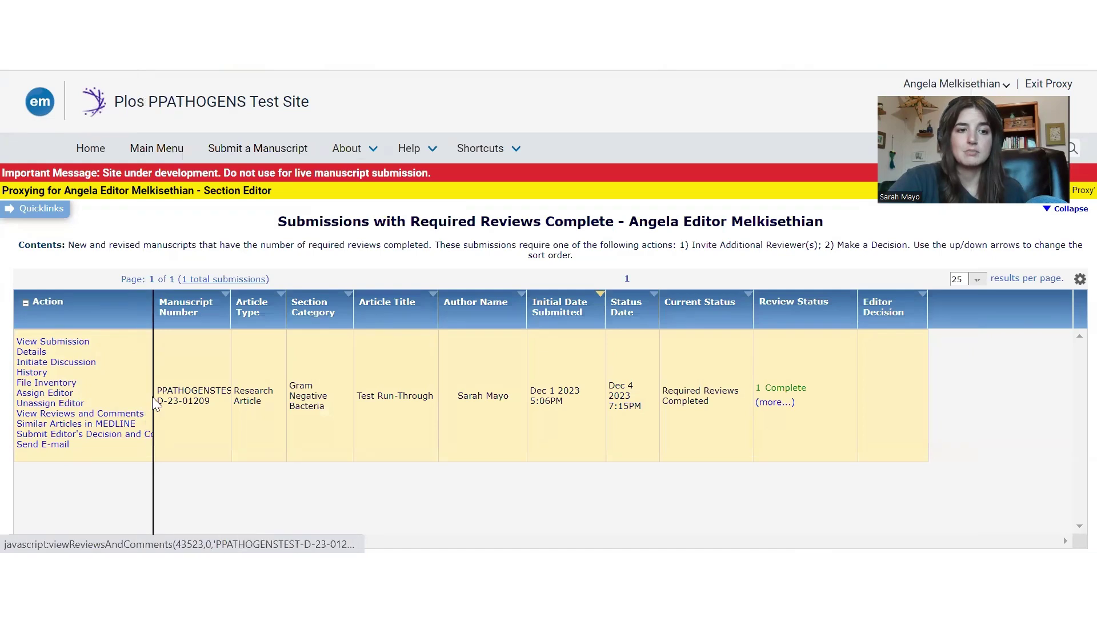
Open the editor's decision and comments form for the manuscript and set the decision to Major Revision
click(138, 444)
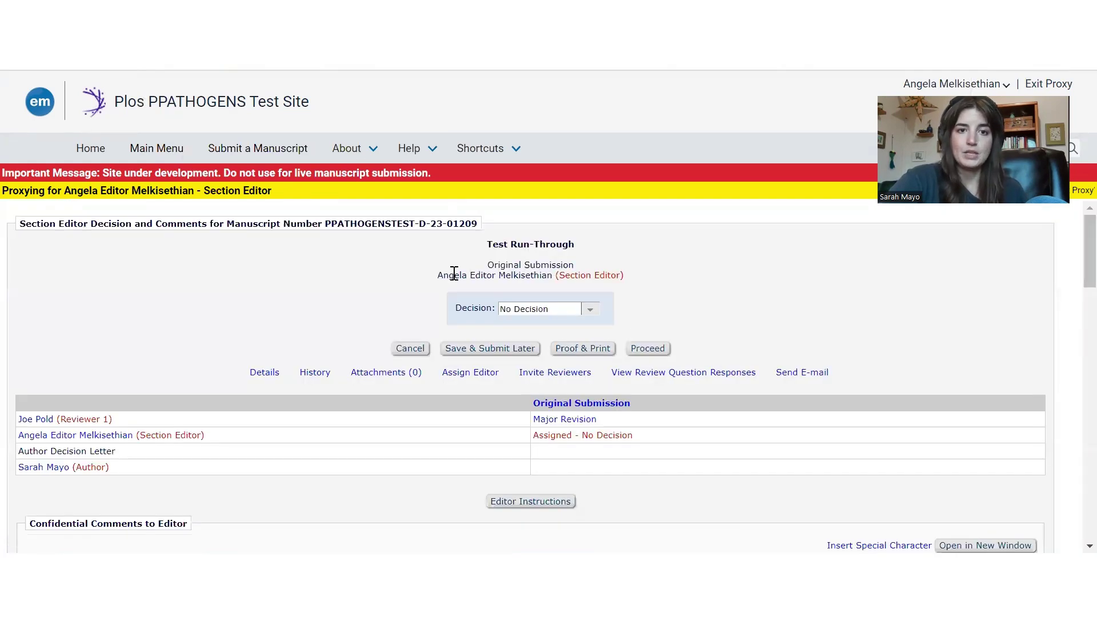
scroll(454, 273, down, 1)
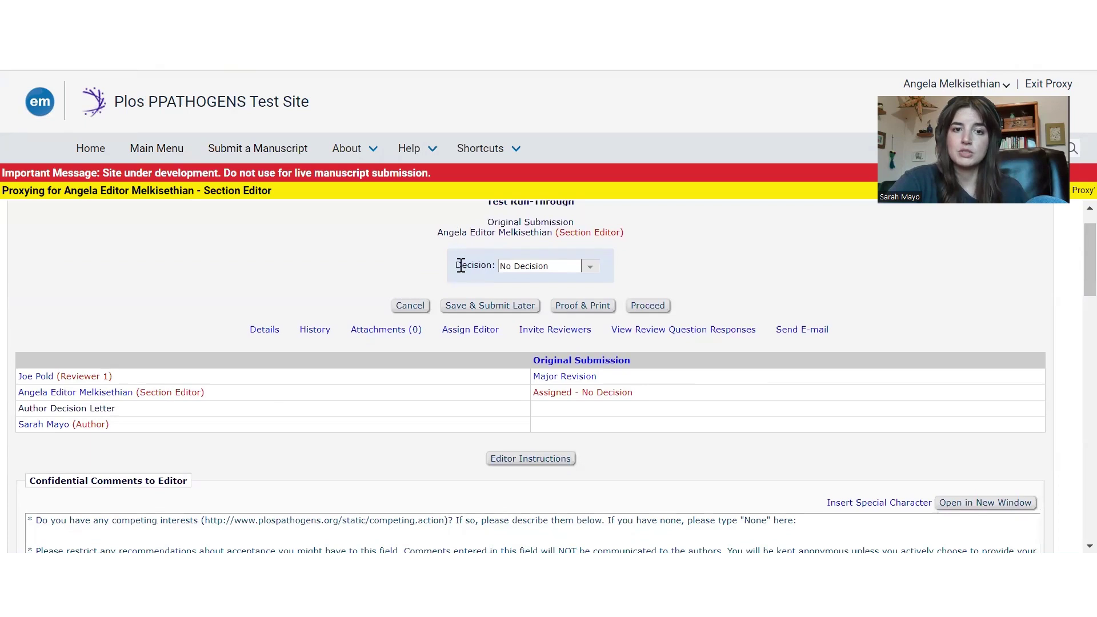
click(591, 268)
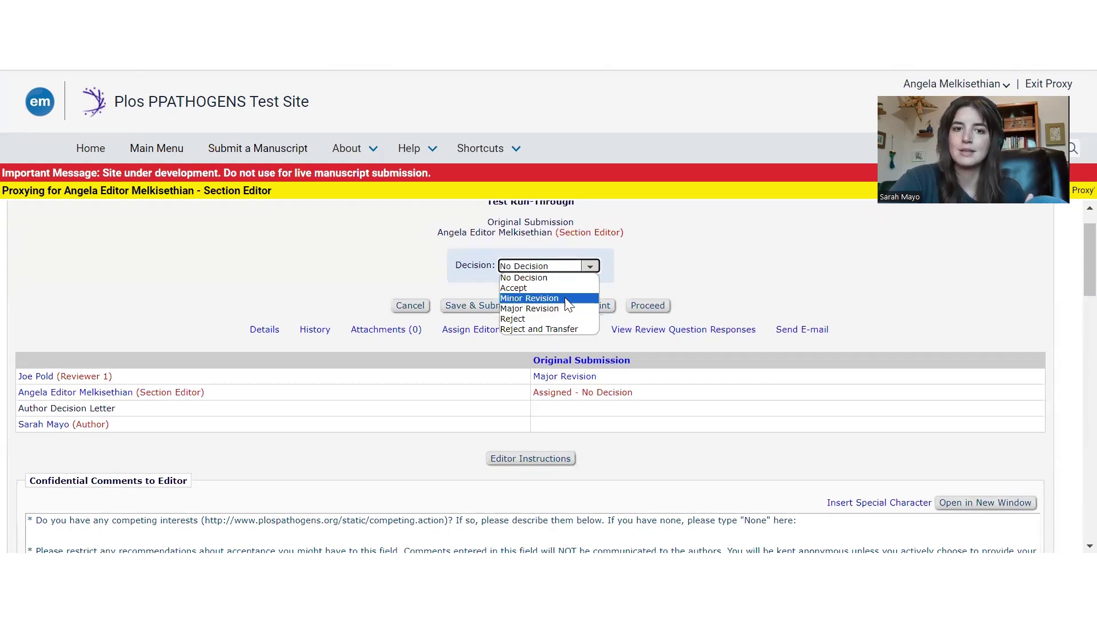
click(536, 310)
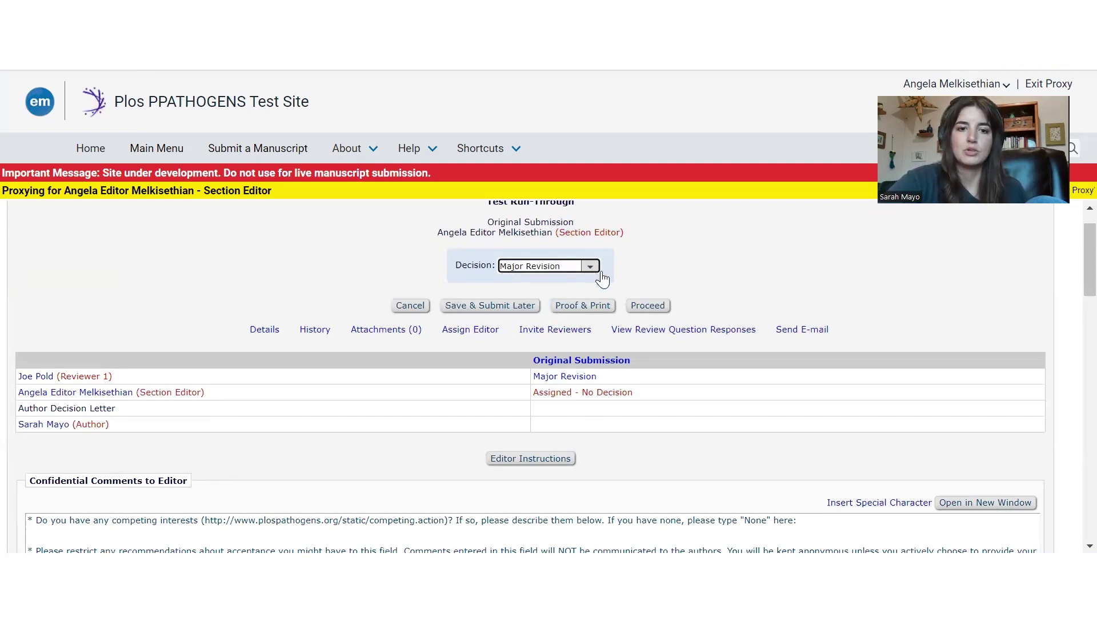
Submit the Major Revision decision for drafting, look over the draft, and proceed to the author notification letter
scroll(788, 278, down, 1)
scroll(785, 272, up, 1)
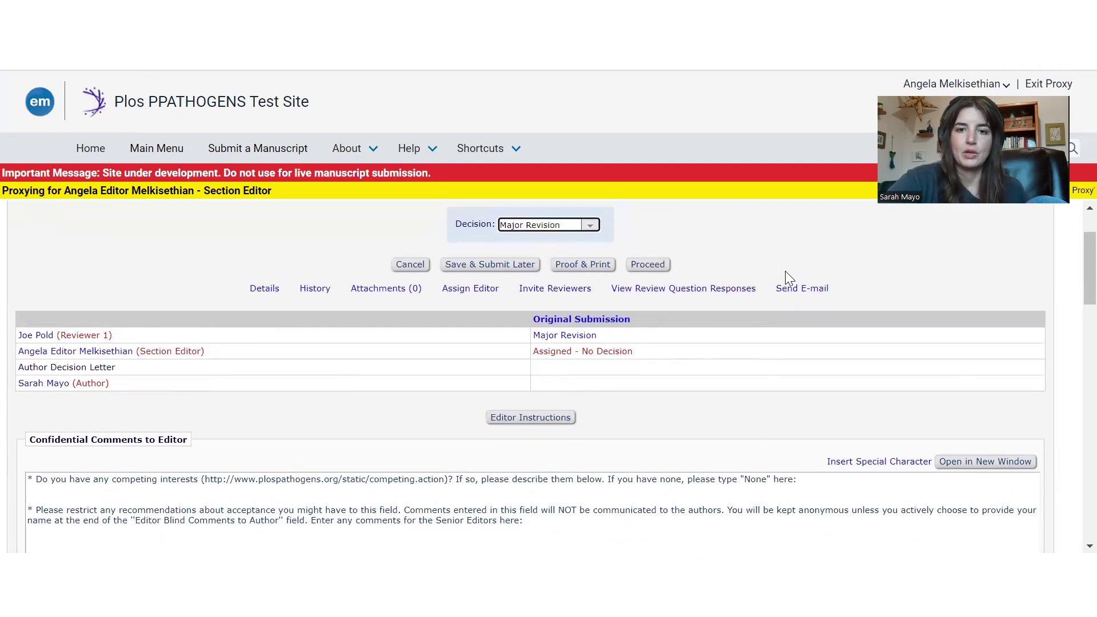
click(660, 266)
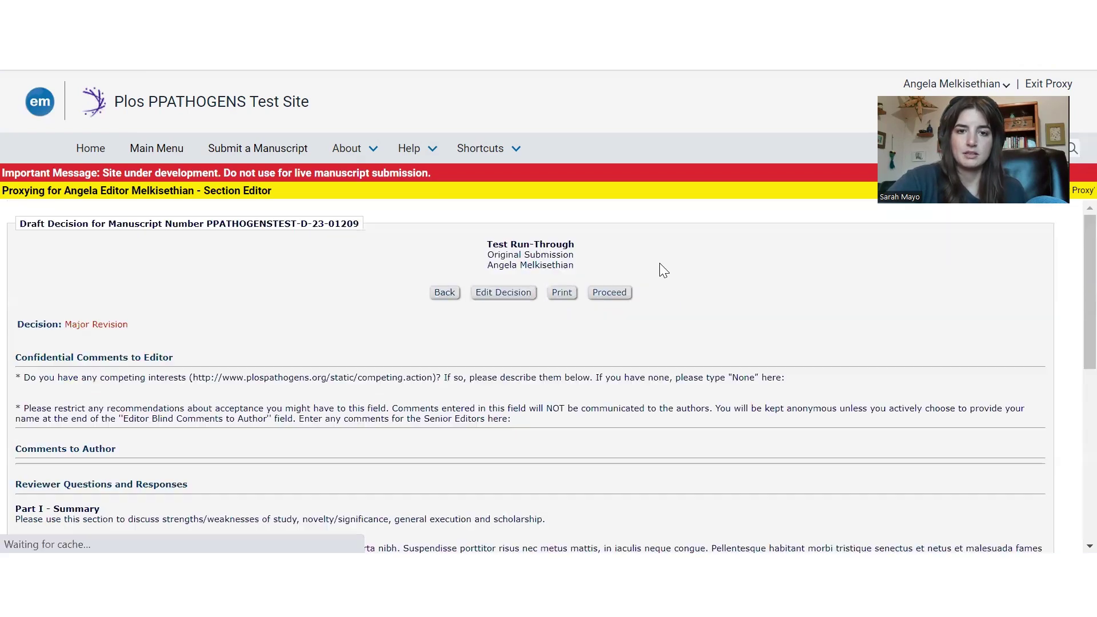
scroll(615, 380, down, 3)
scroll(615, 380, down, 3)
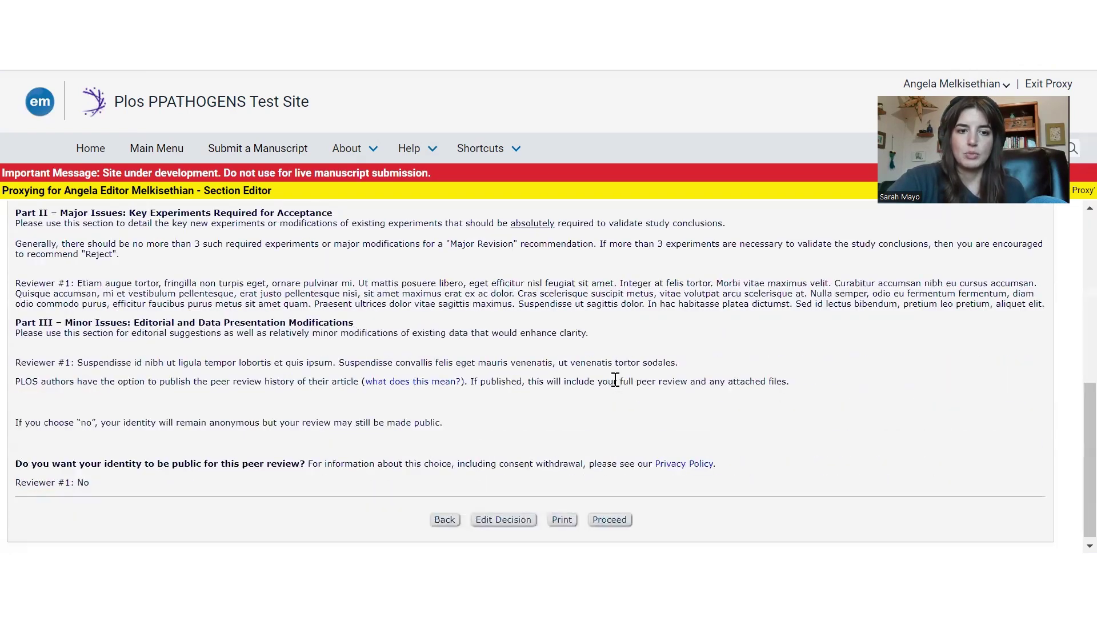
scroll(615, 380, up, 6)
click(604, 292)
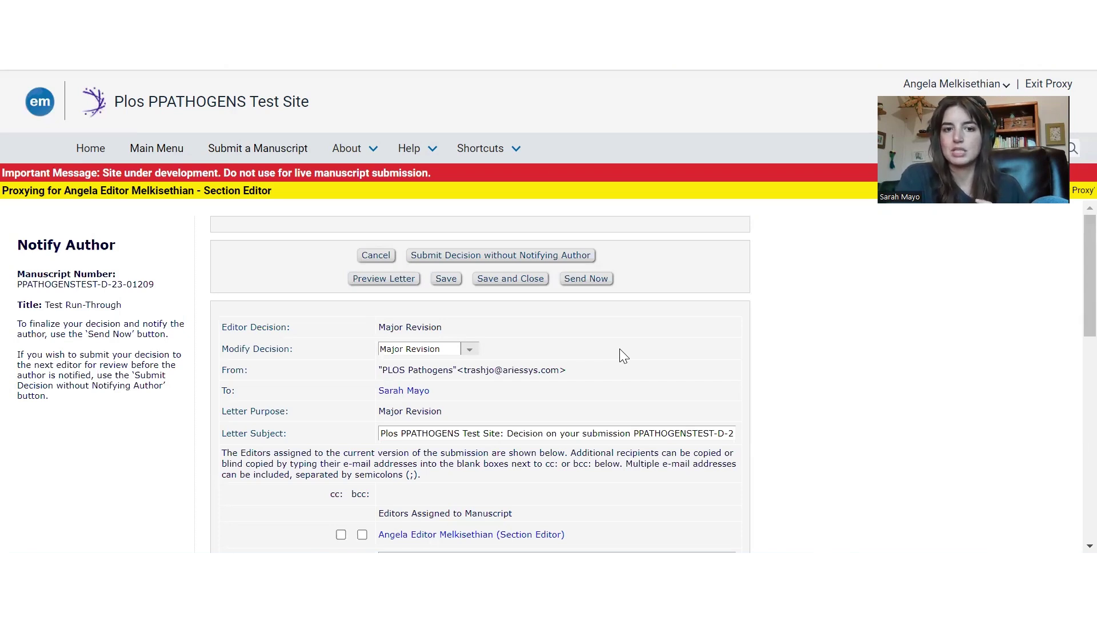
Check the alternative decision options and examine the full body of the Major Revision letter to the author
click(472, 350)
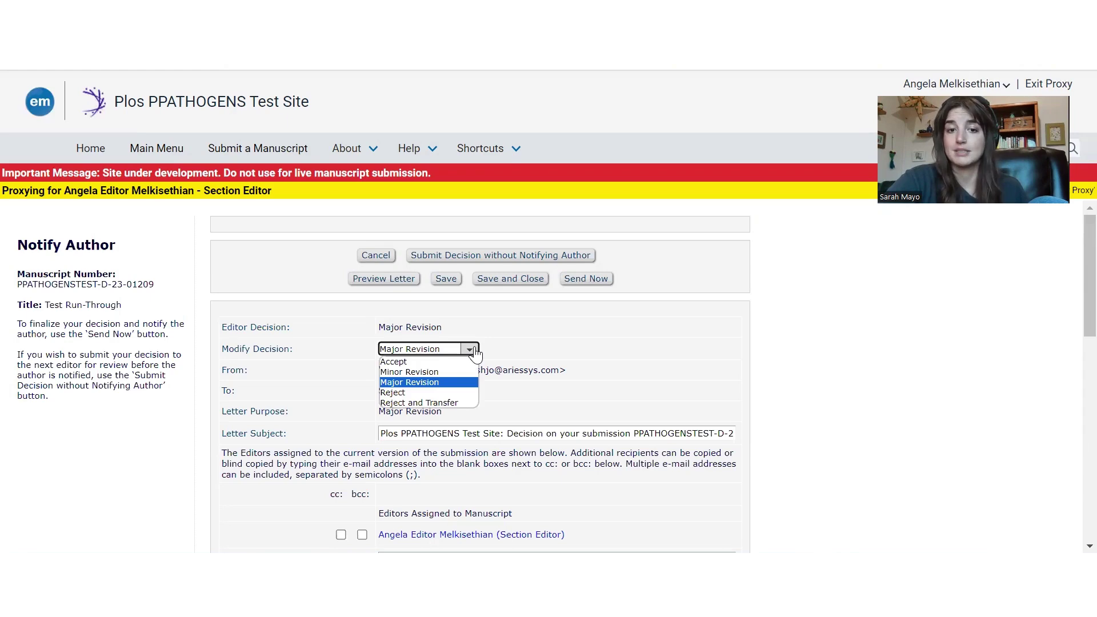
click(473, 349)
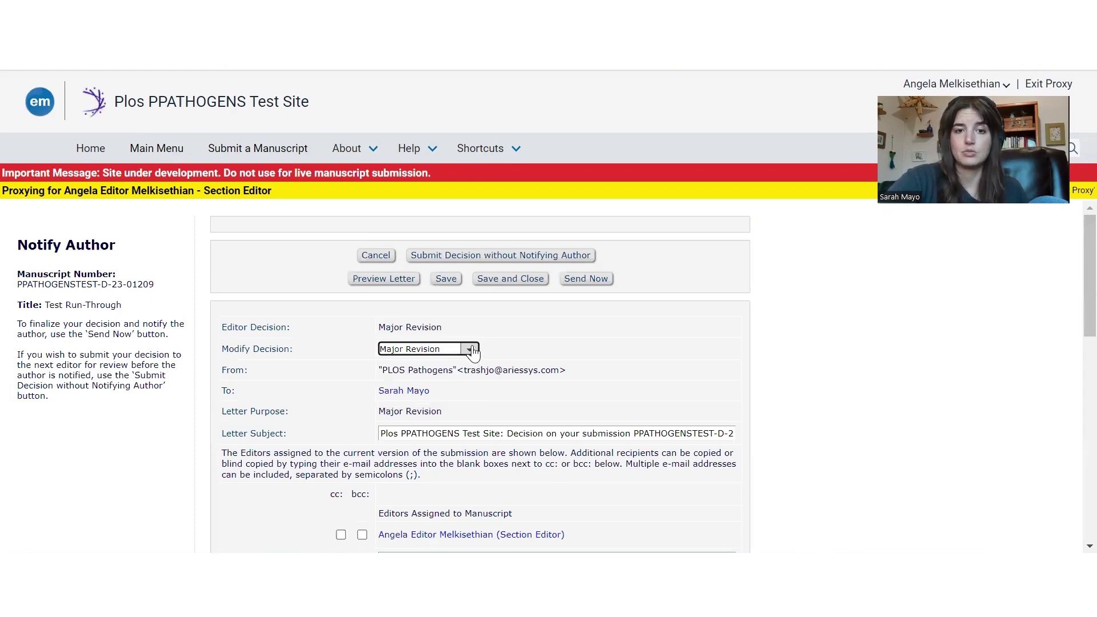
scroll(568, 392, down, 5)
click(567, 392)
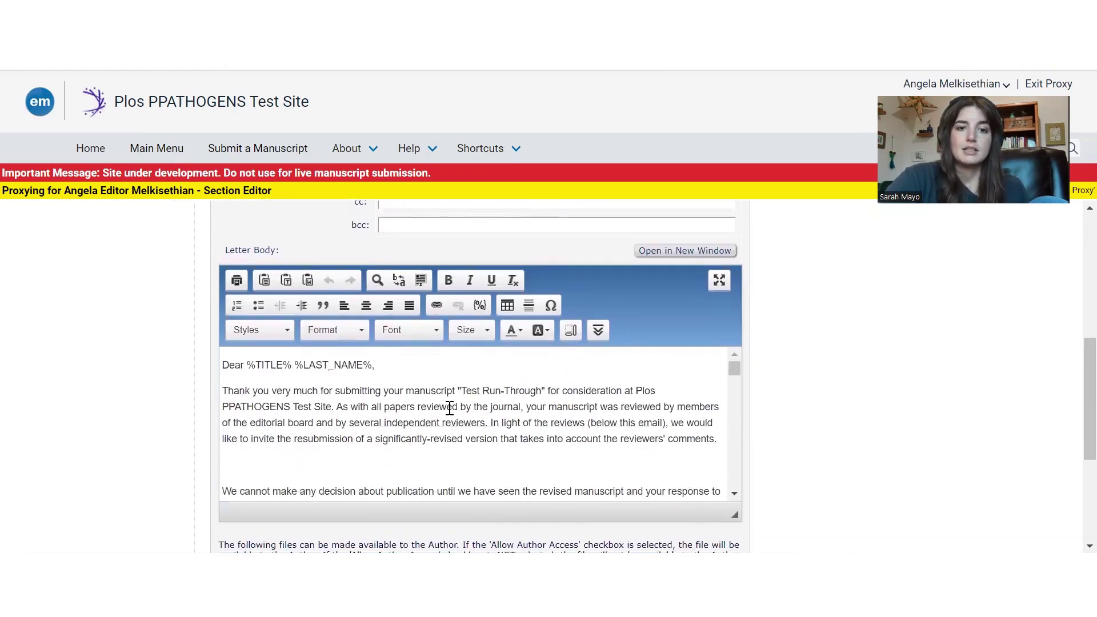
scroll(394, 391, down, 1)
click(355, 388)
scroll(289, 388, up, 3)
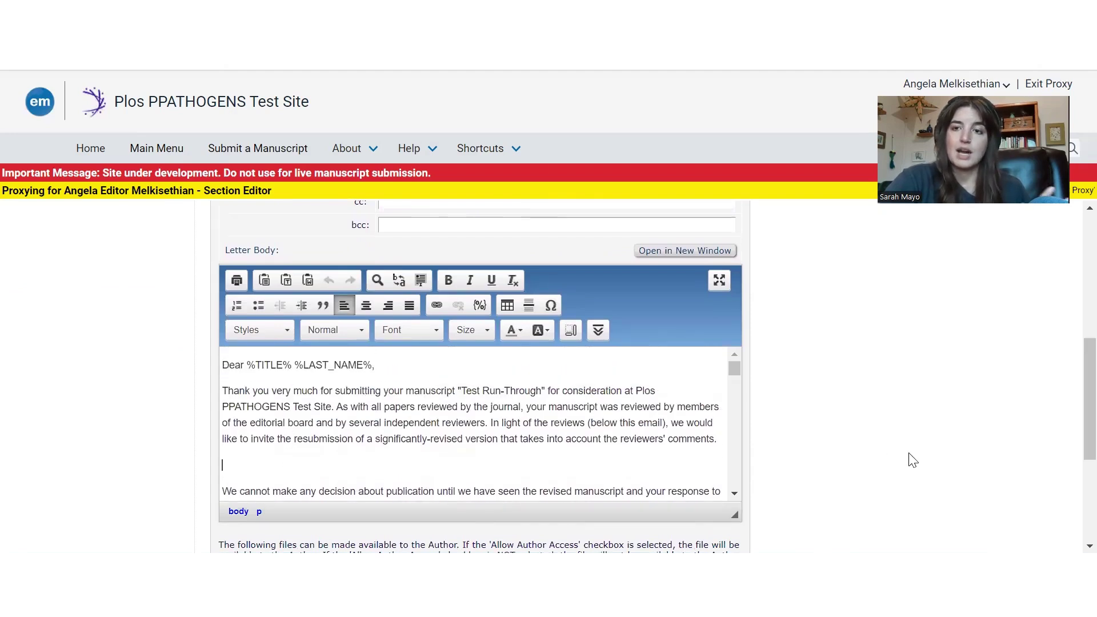
scroll(911, 459, down, 1)
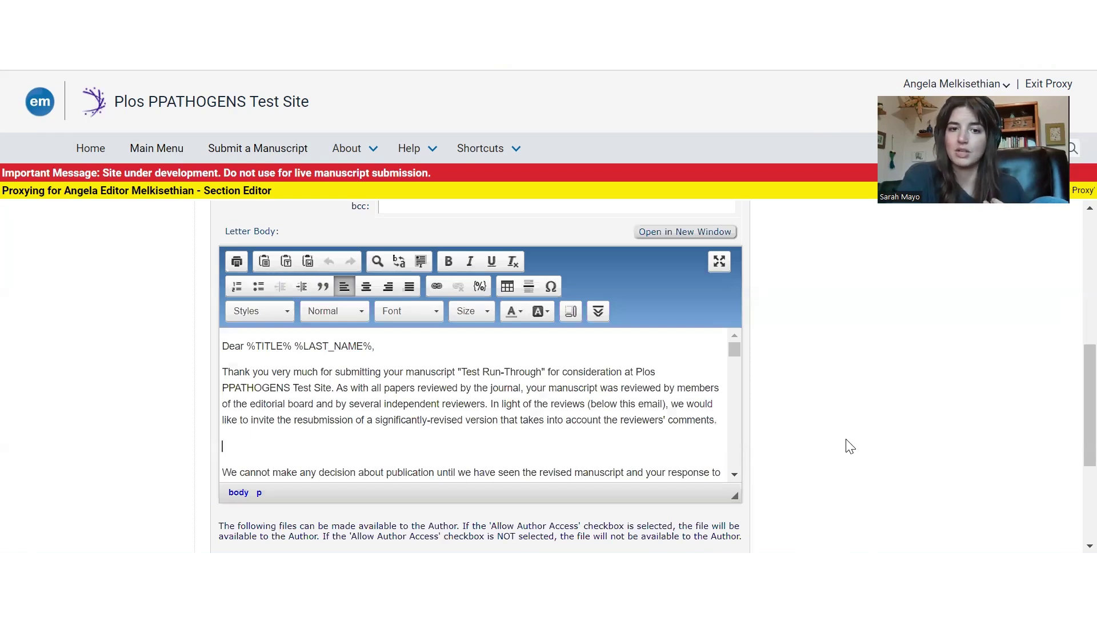
scroll(614, 421, down, 2)
scroll(614, 421, down, 10)
scroll(613, 421, down, 8)
scroll(486, 411, down, 2)
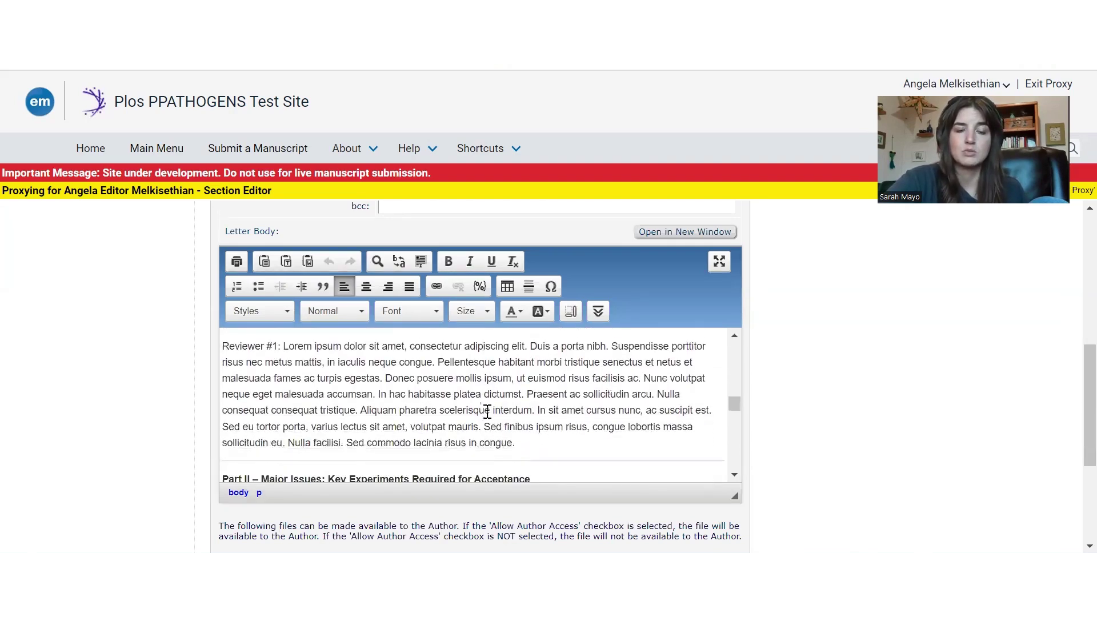
scroll(487, 412, down, 5)
scroll(489, 411, down, 10)
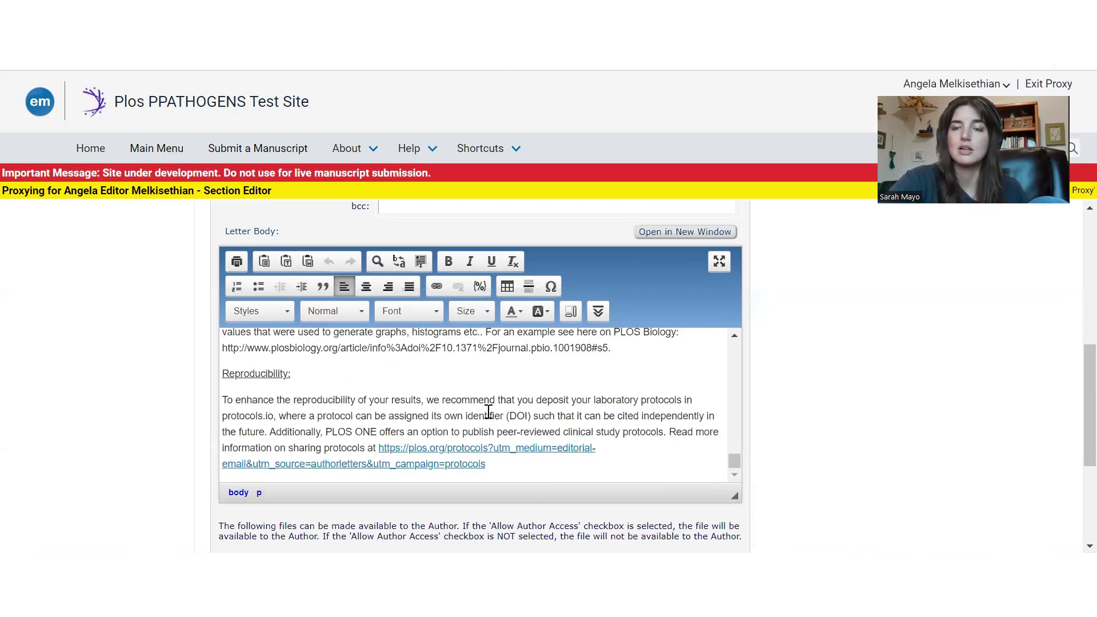
scroll(488, 411, up, 15)
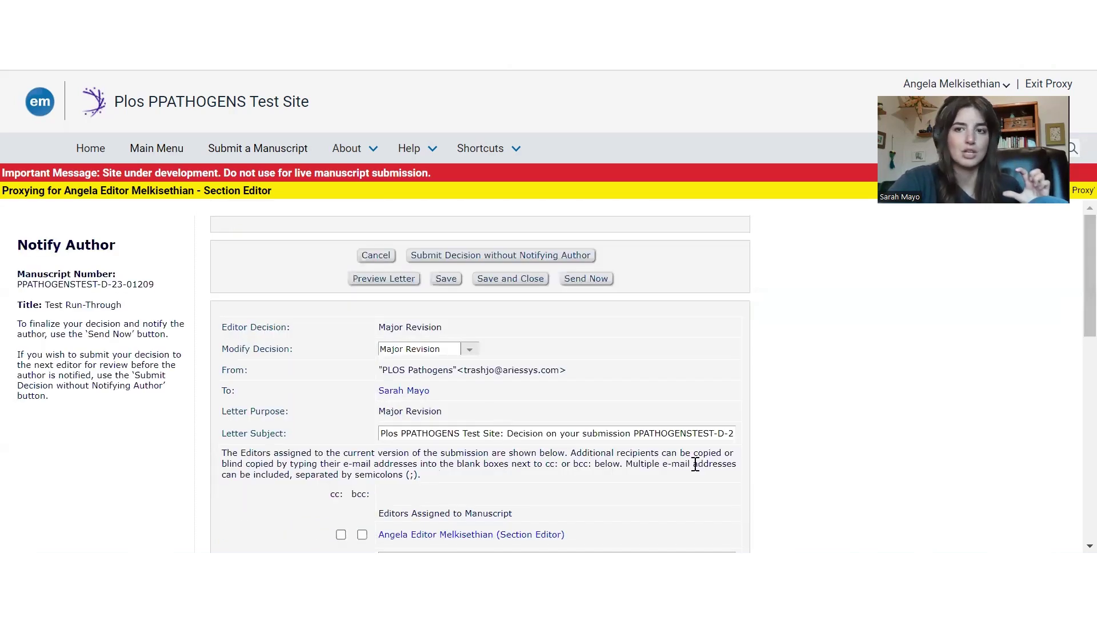
Modify the editor decision on the author notification to Reject and check the reloaded letter details
scroll(839, 491, down, 1)
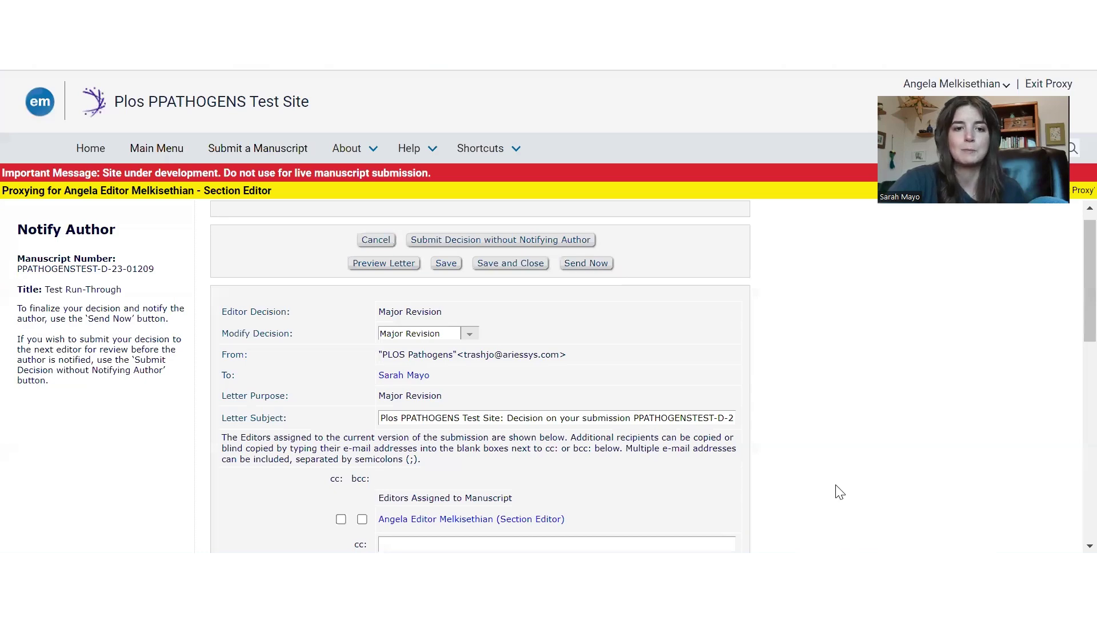
click(468, 331)
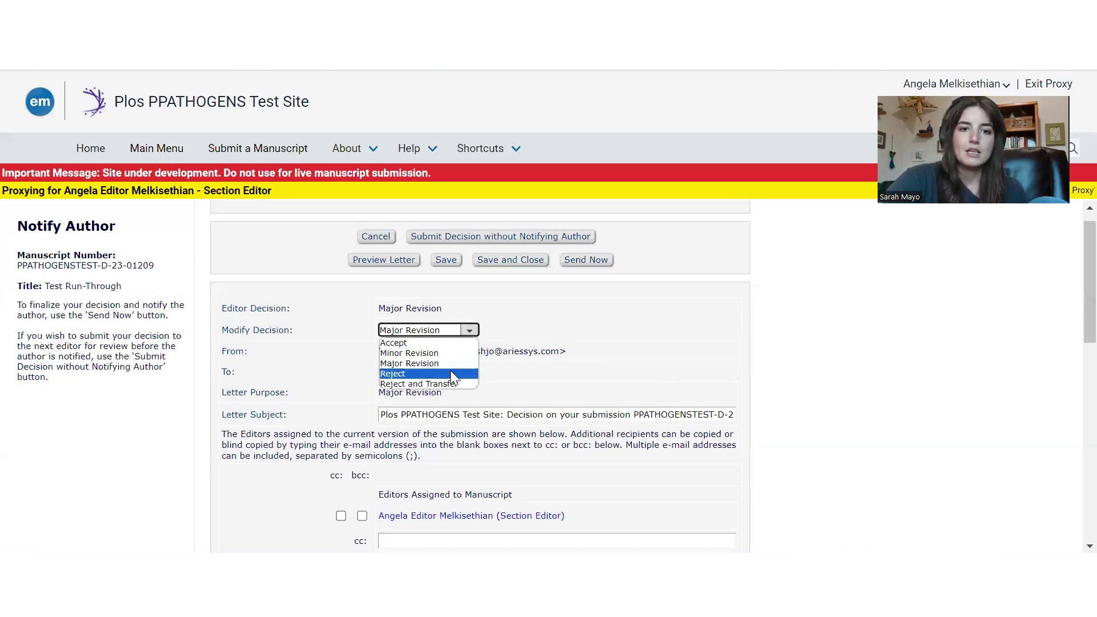
click(450, 373)
click(515, 418)
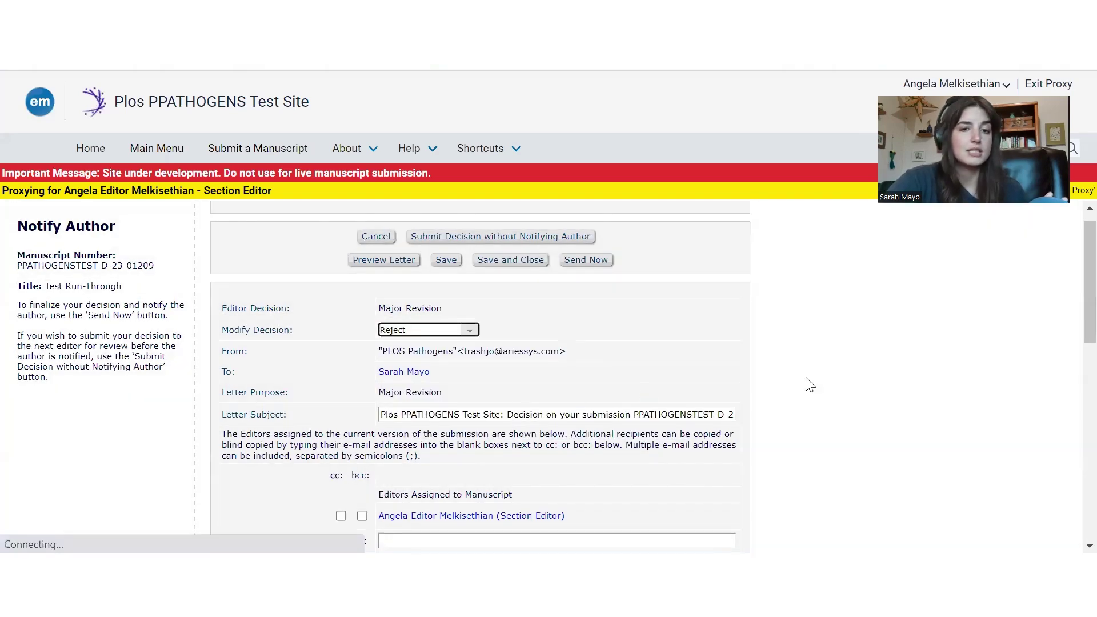
scroll(806, 383, down, 2)
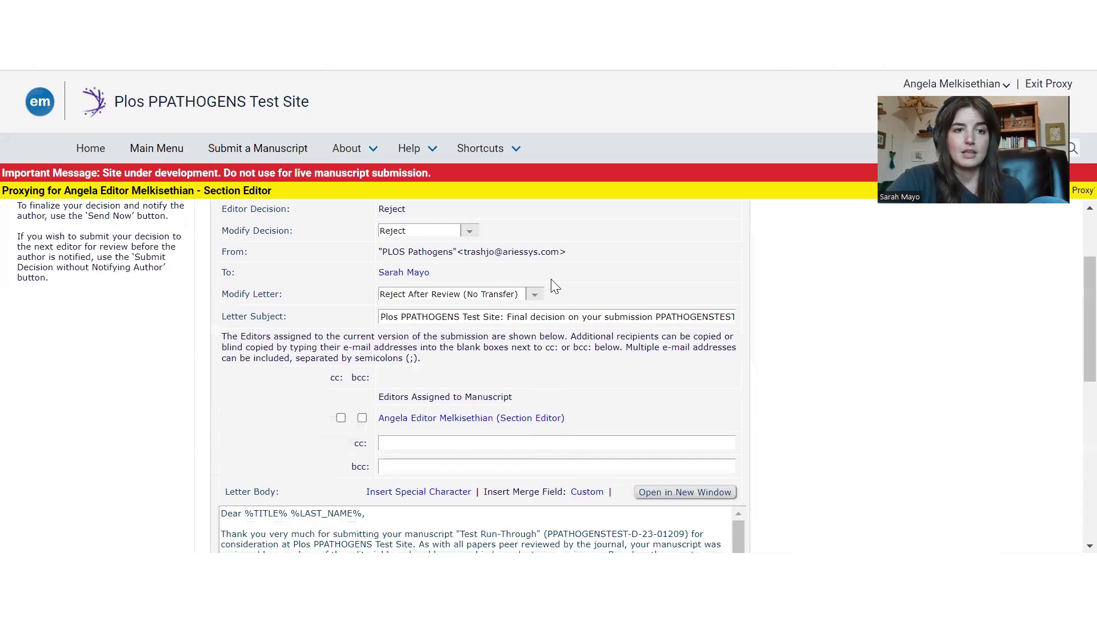
Switch the author letter template to Reject Before Review (No Transfer), discarding the current draft letter
scroll(342, 282, up, 1)
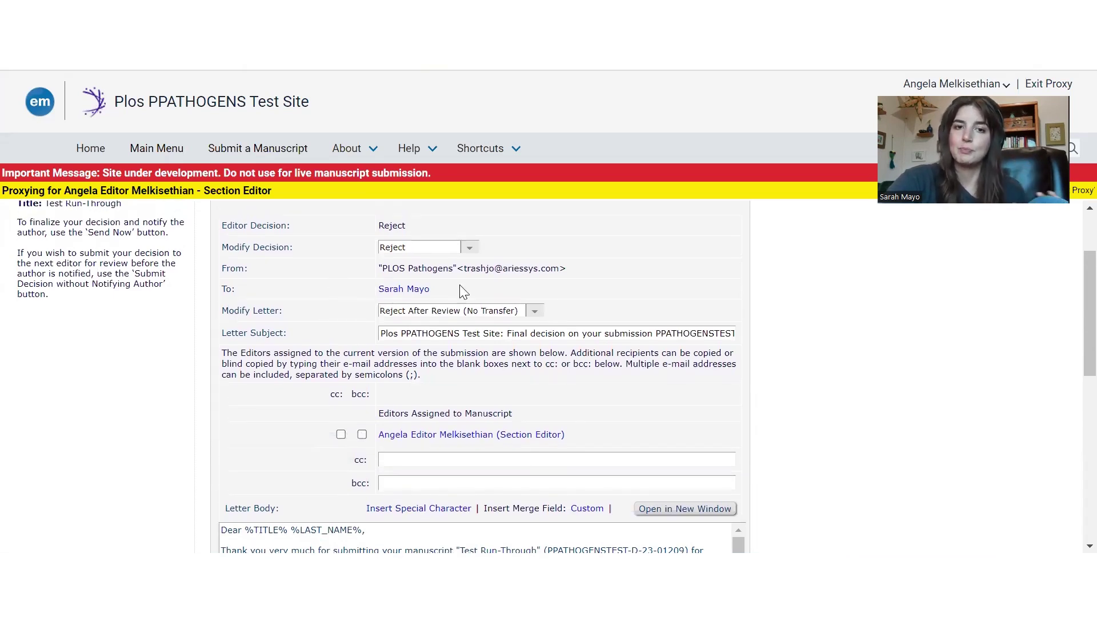
scroll(660, 304, up, 1)
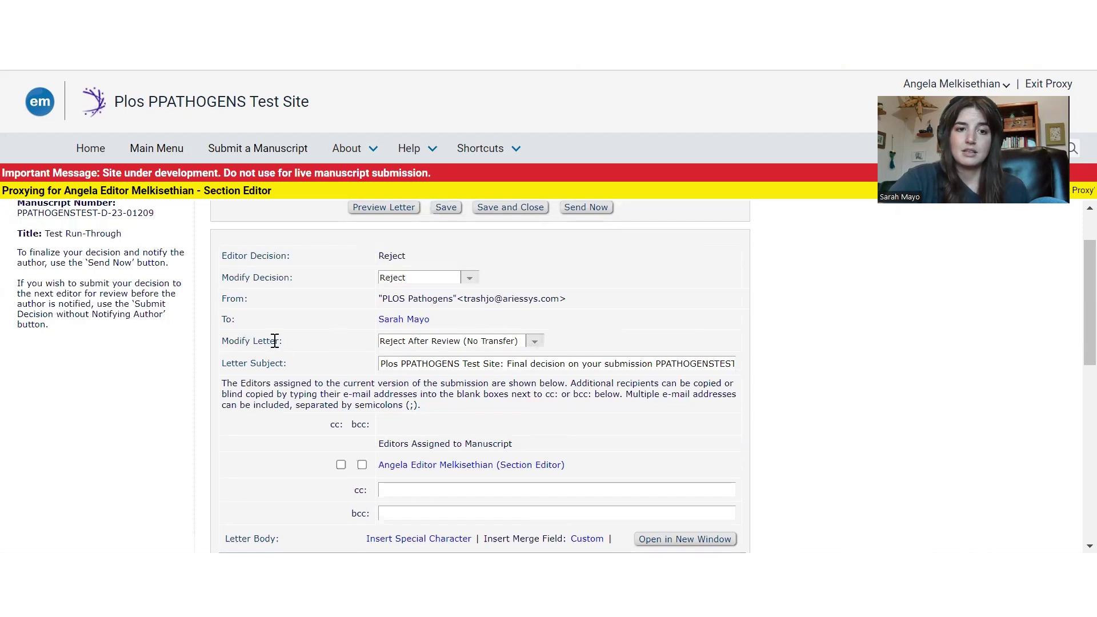
click(530, 345)
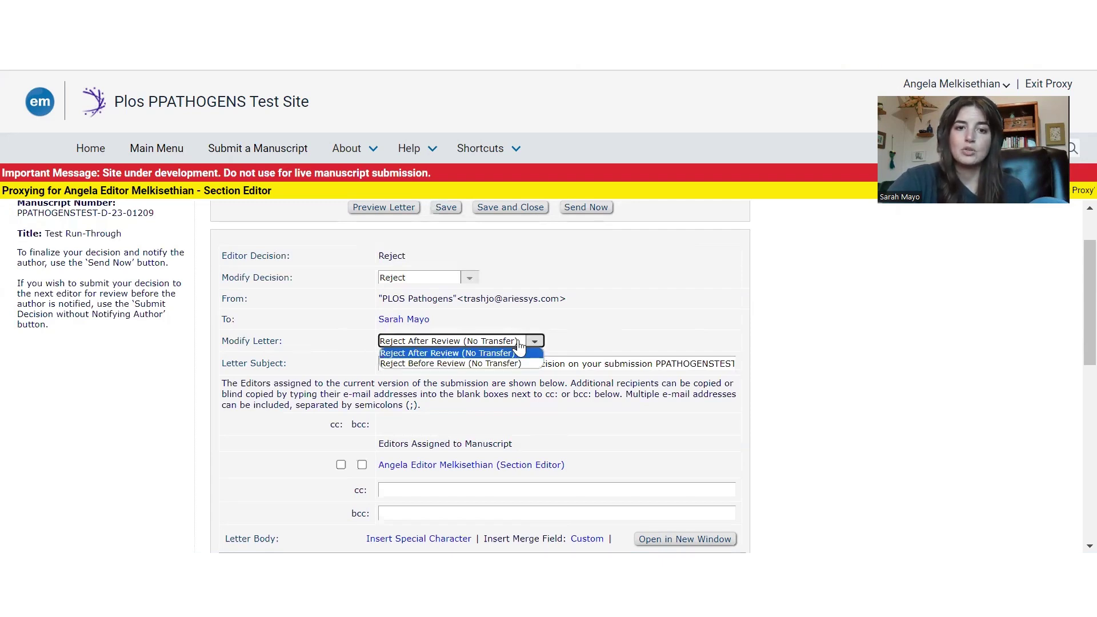
click(500, 366)
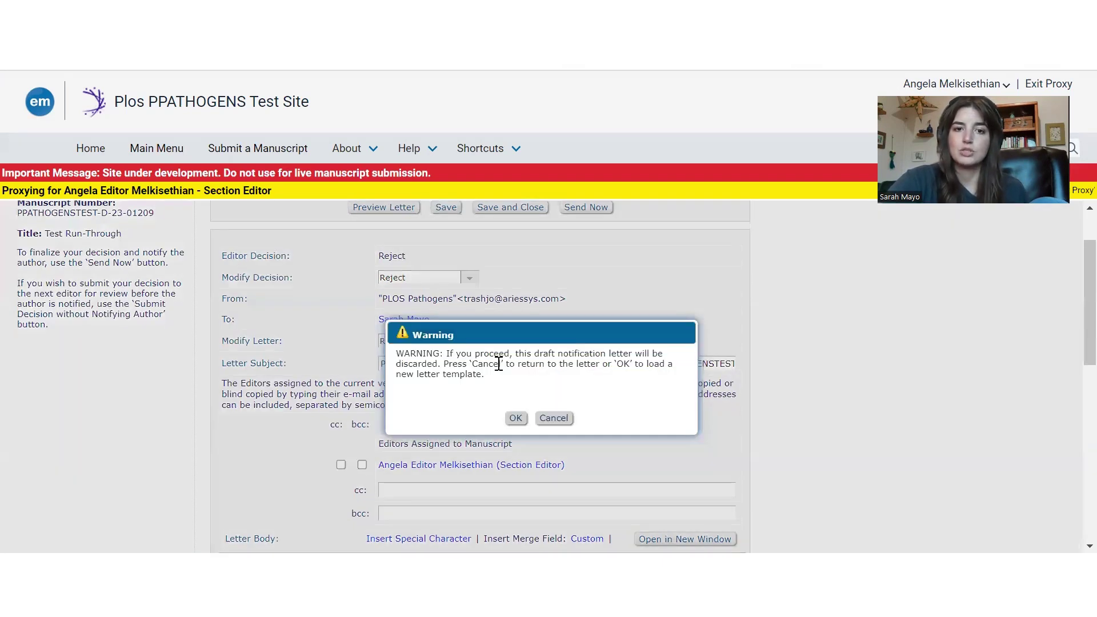
click(516, 418)
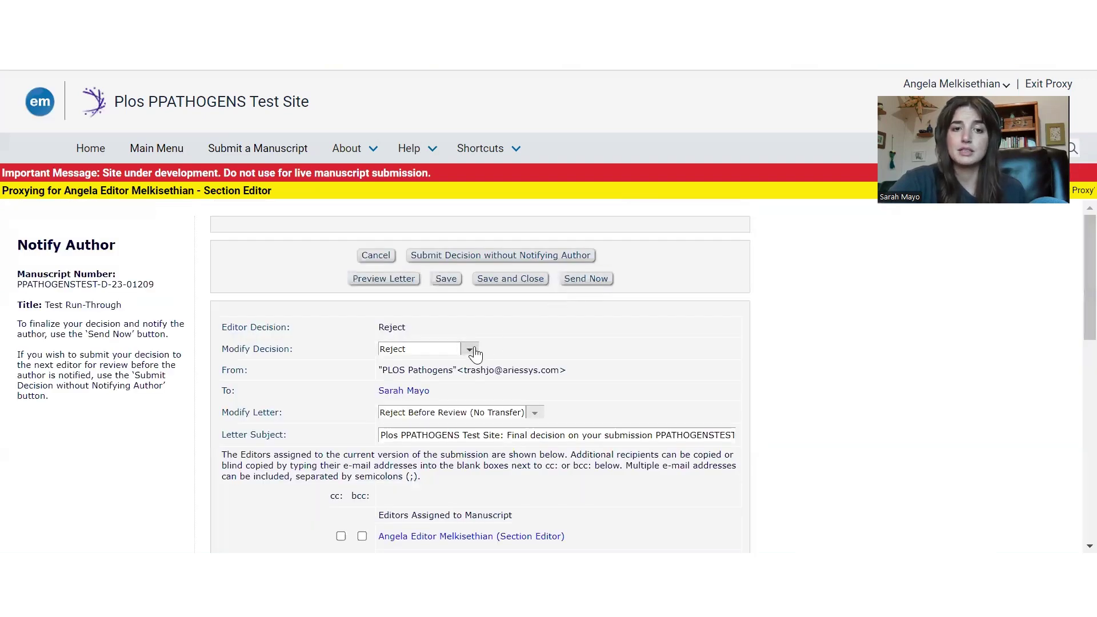
Modify the editor decision to Reject and Transfer, discarding the current draft letter, and select Plos PGPH Test Site as the transfer target publication
click(469, 349)
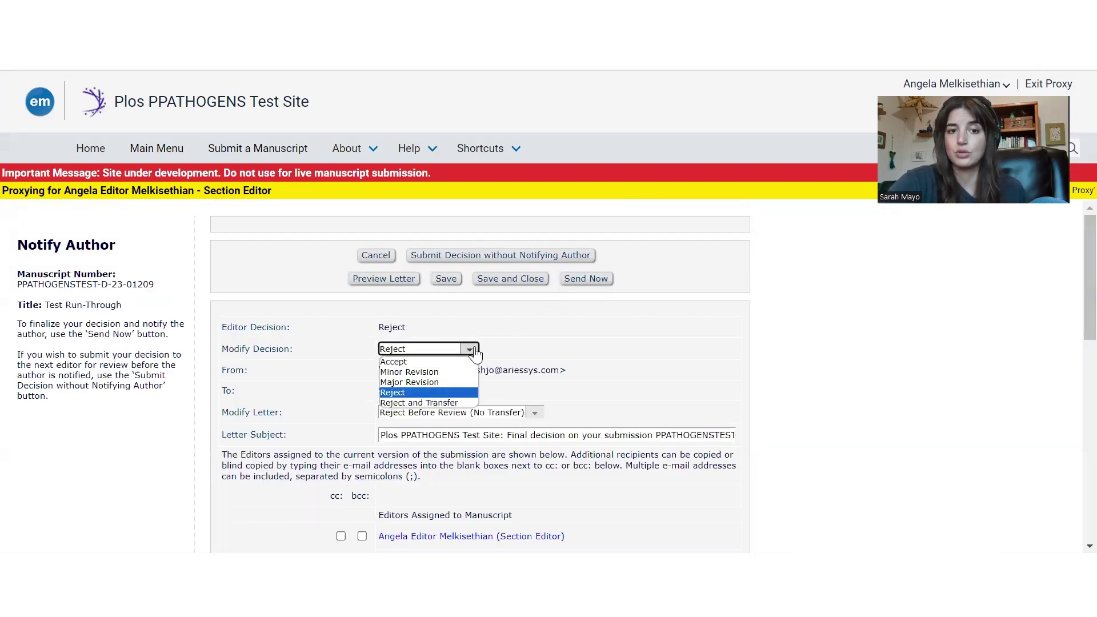
click(459, 407)
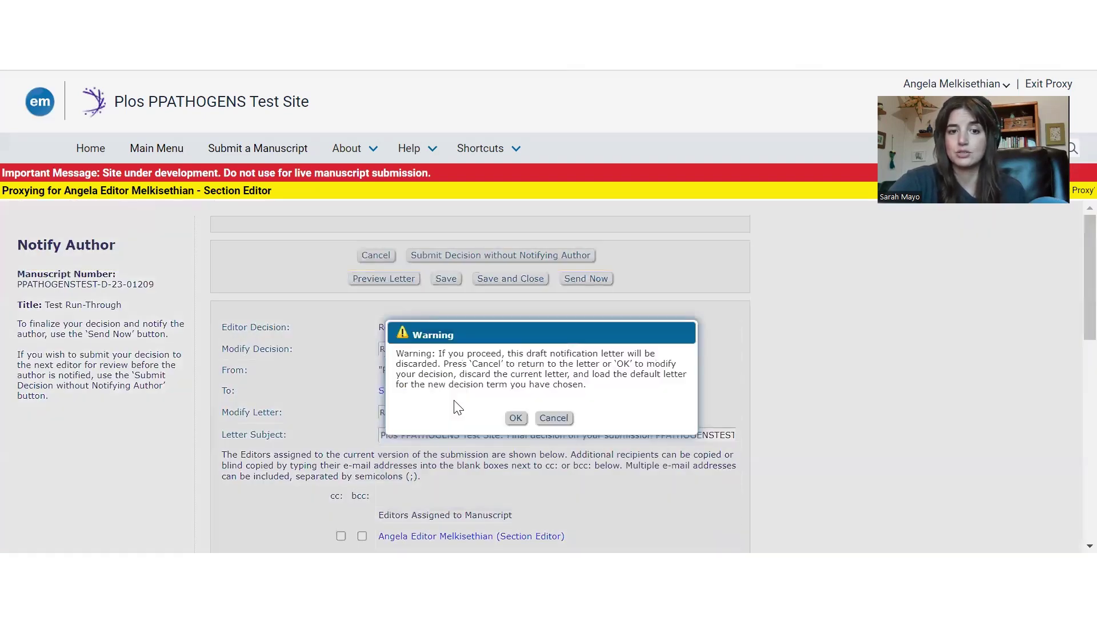
click(515, 418)
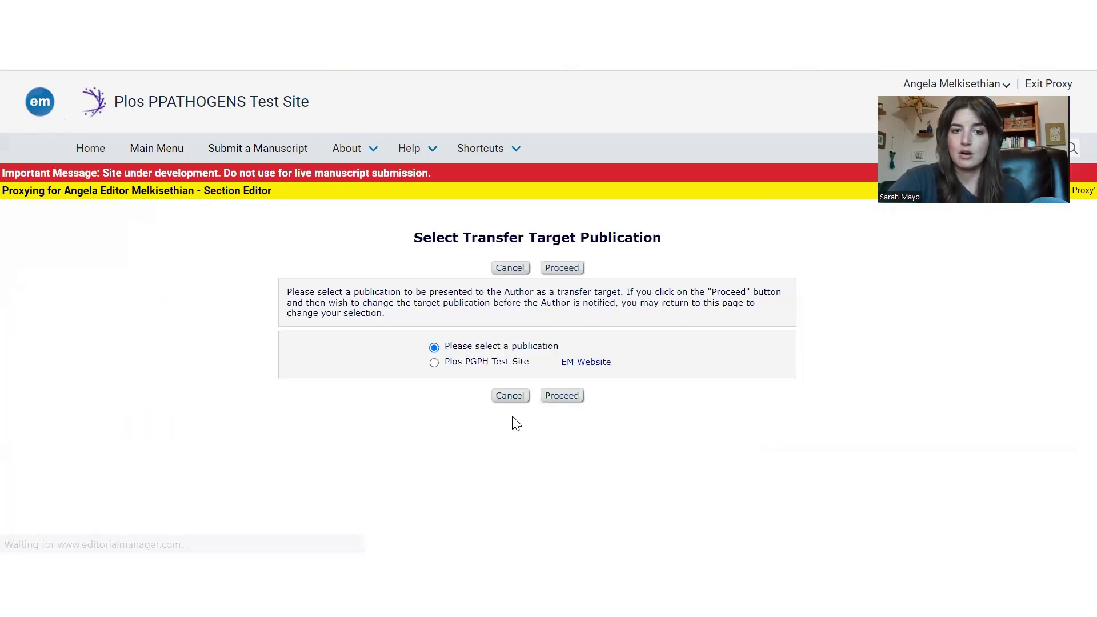
click(434, 364)
click(569, 399)
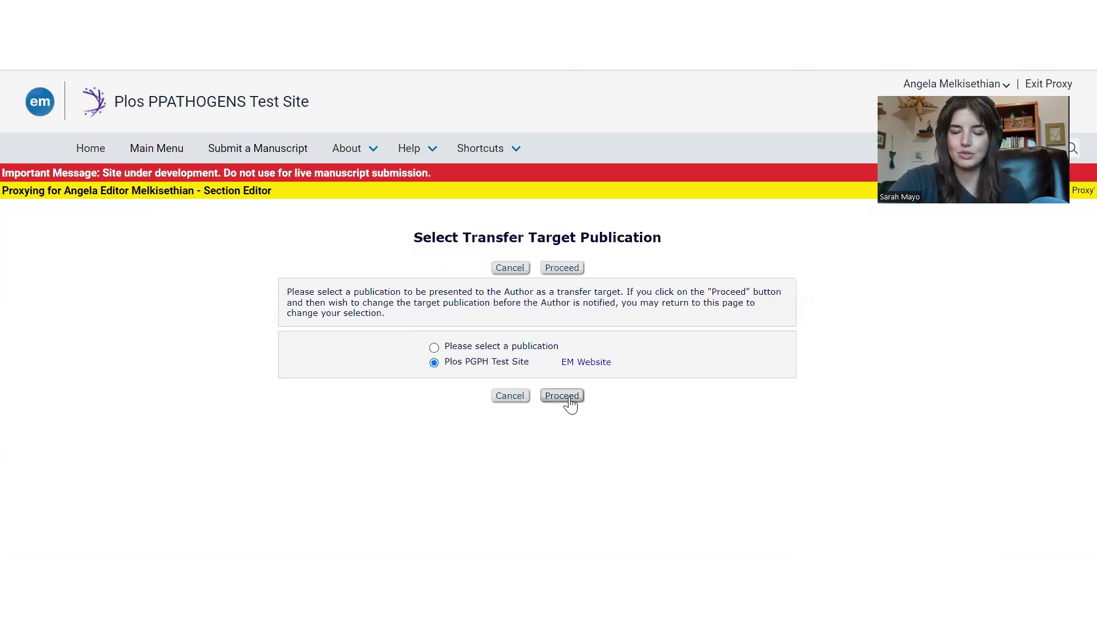
Check the alternative letter templates for Reject and Transfer and examine the transfer offer wording in the letter body
scroll(572, 404, down, 1)
click(543, 412)
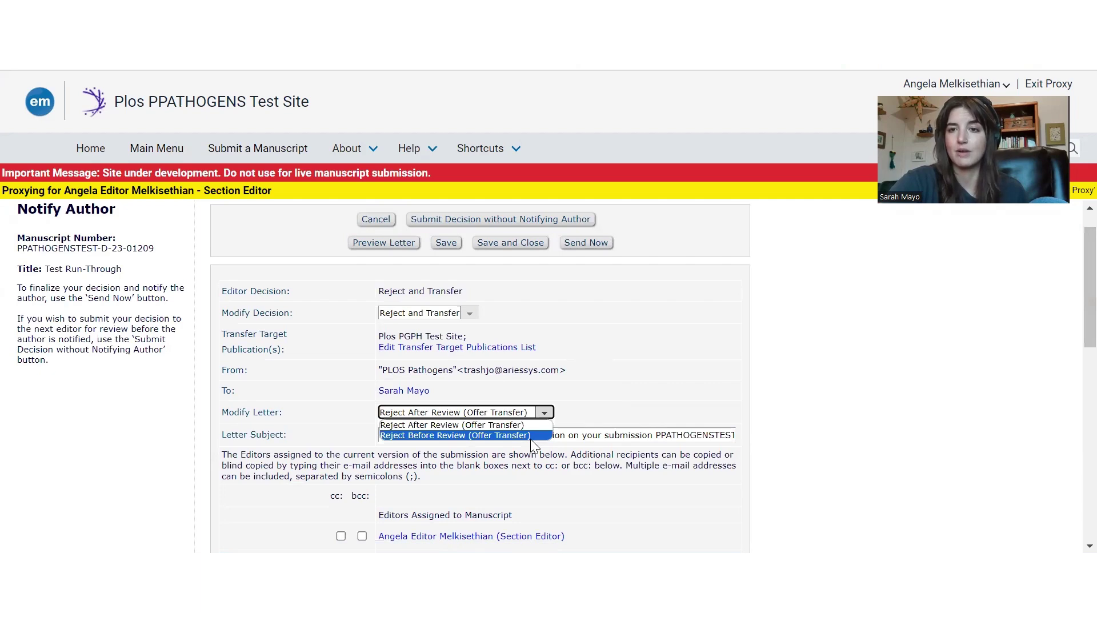
click(622, 421)
scroll(623, 419, down, 4)
scroll(622, 420, down, 3)
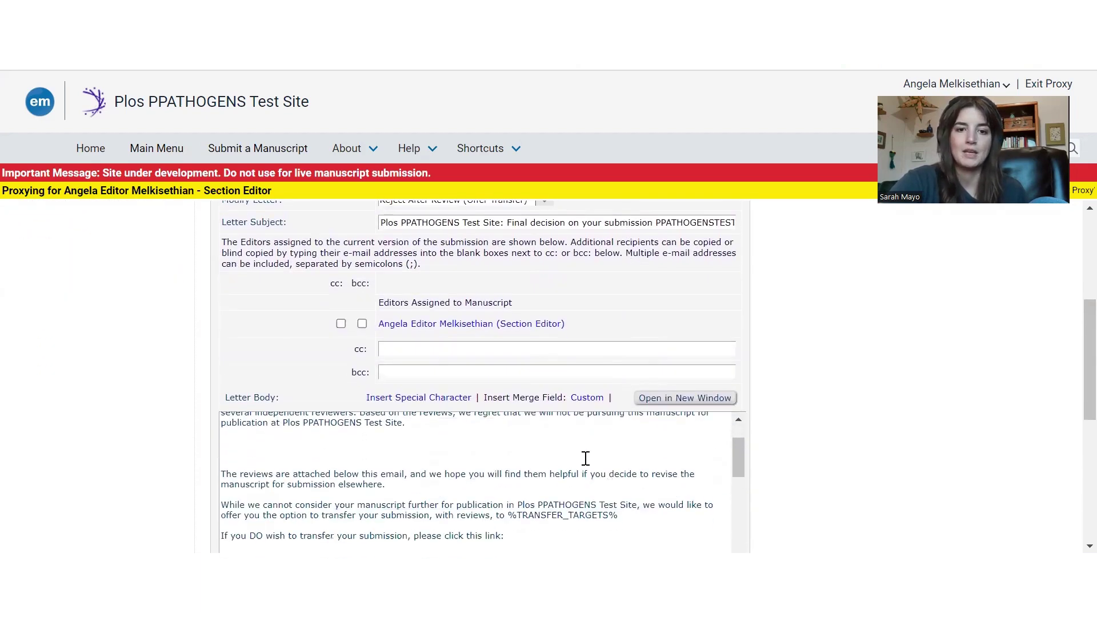
scroll(639, 295, up, 5)
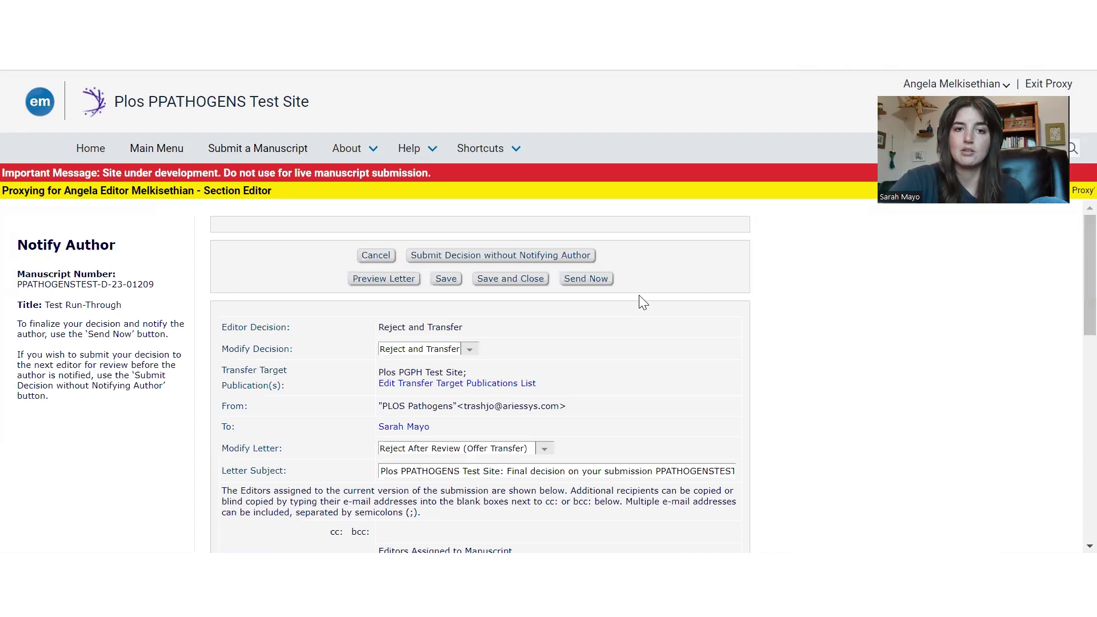